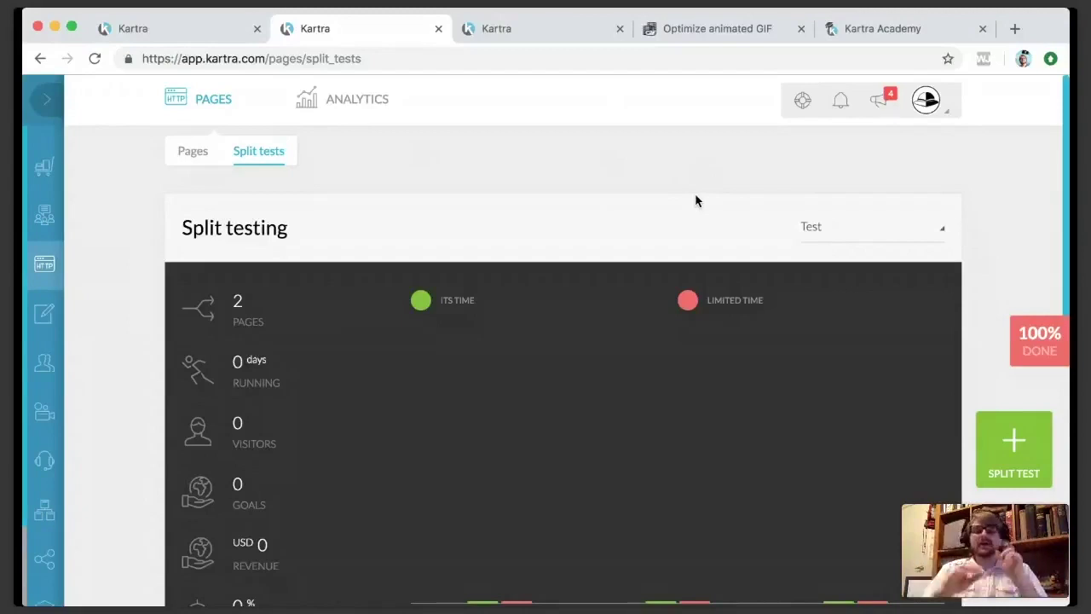
Start a new split test and enter 'Name our campaign' as the campaign name.
left_click(1020, 456)
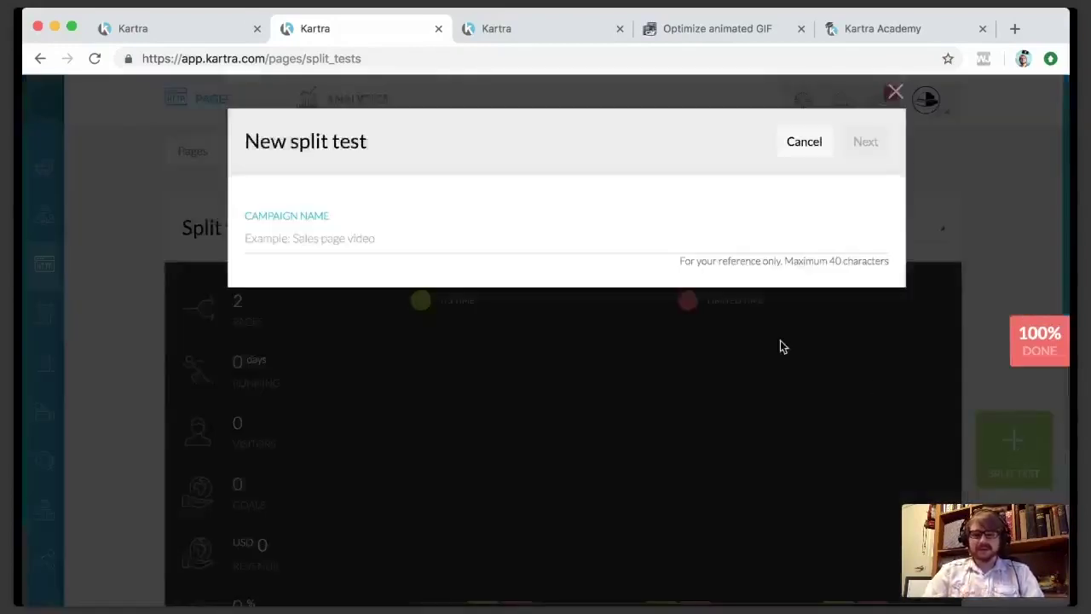
type("Name our")
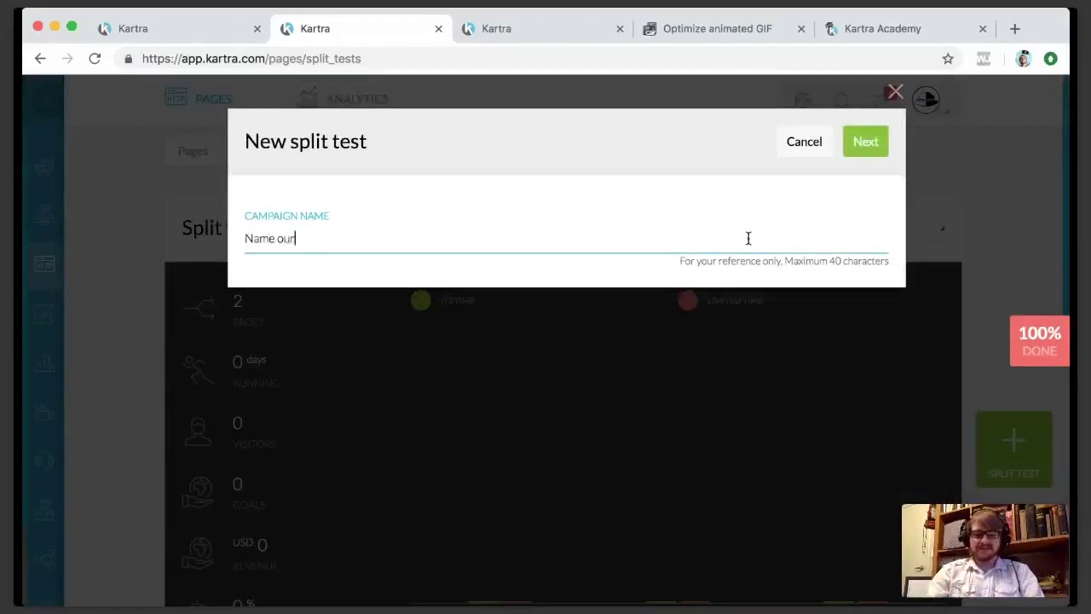
type(" campaign")
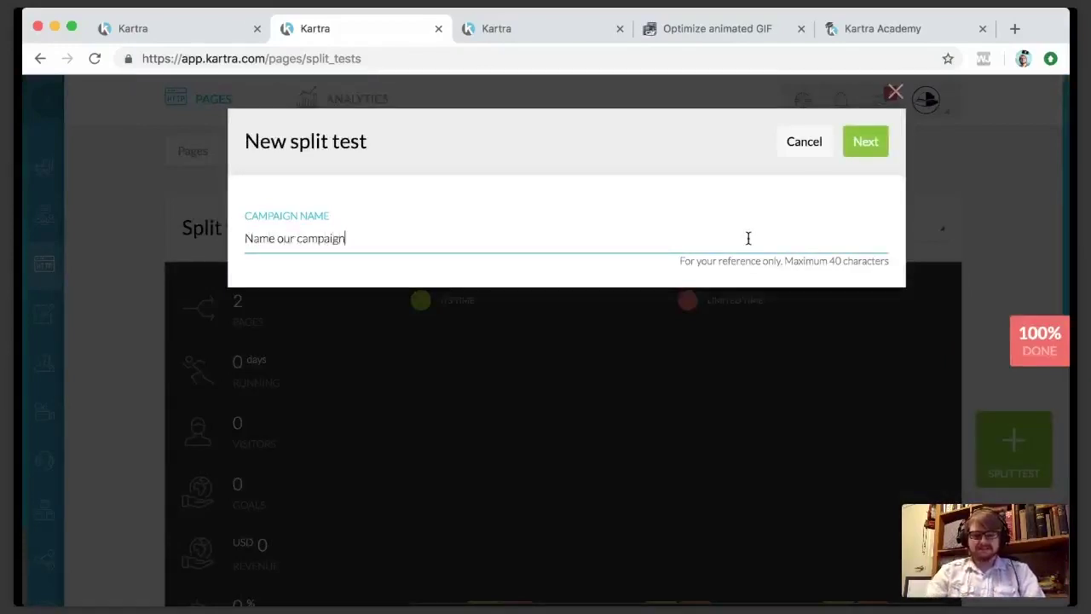
Add the Audio page to the split test with a 50% traffic share.
left_click(859, 154)
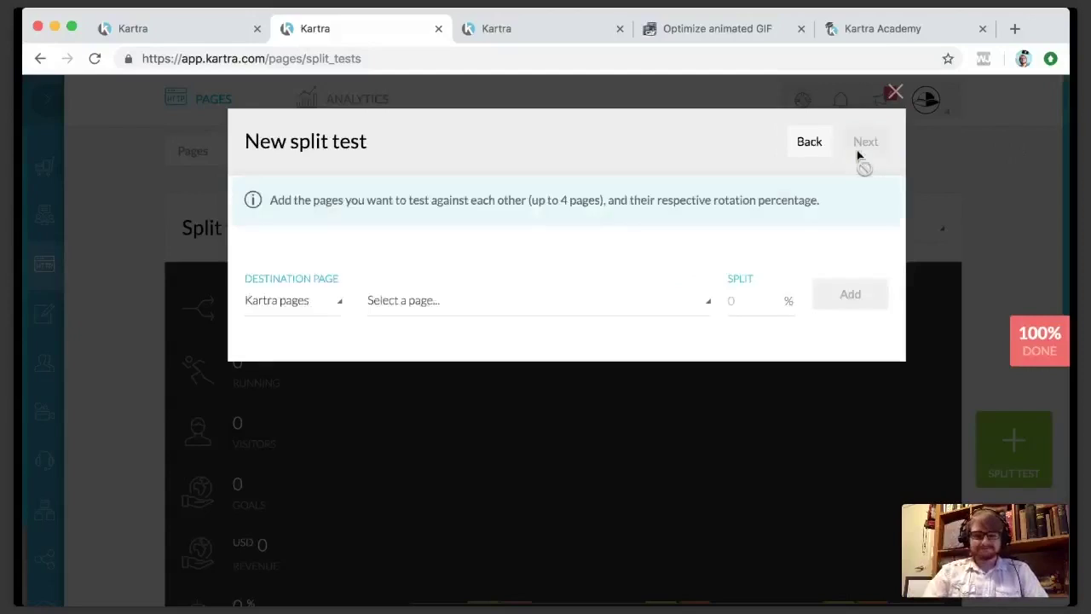
left_click(317, 311)
left_click(503, 310)
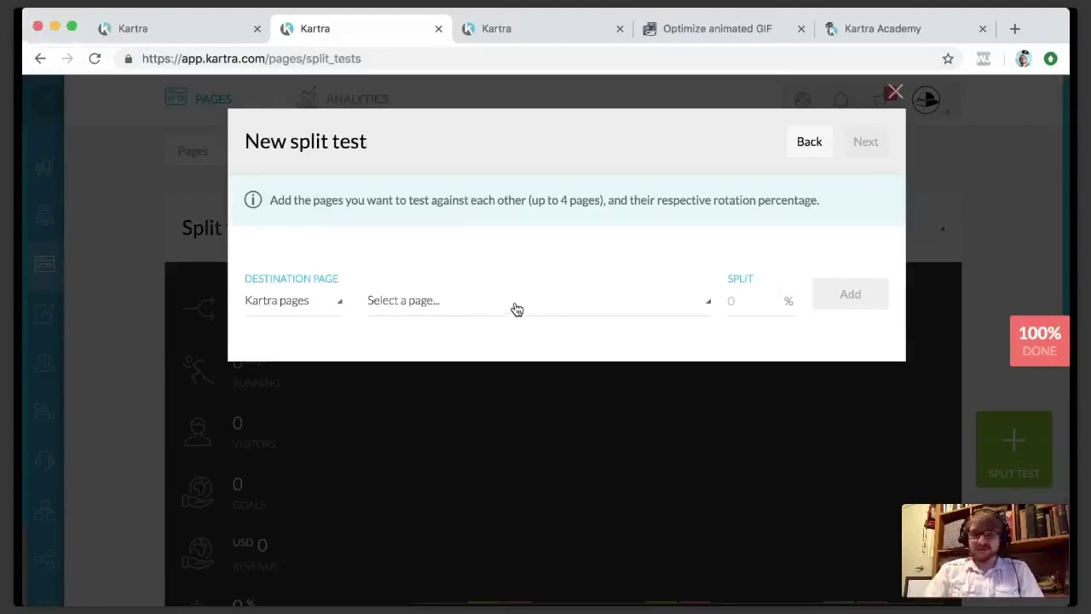
left_click(331, 307)
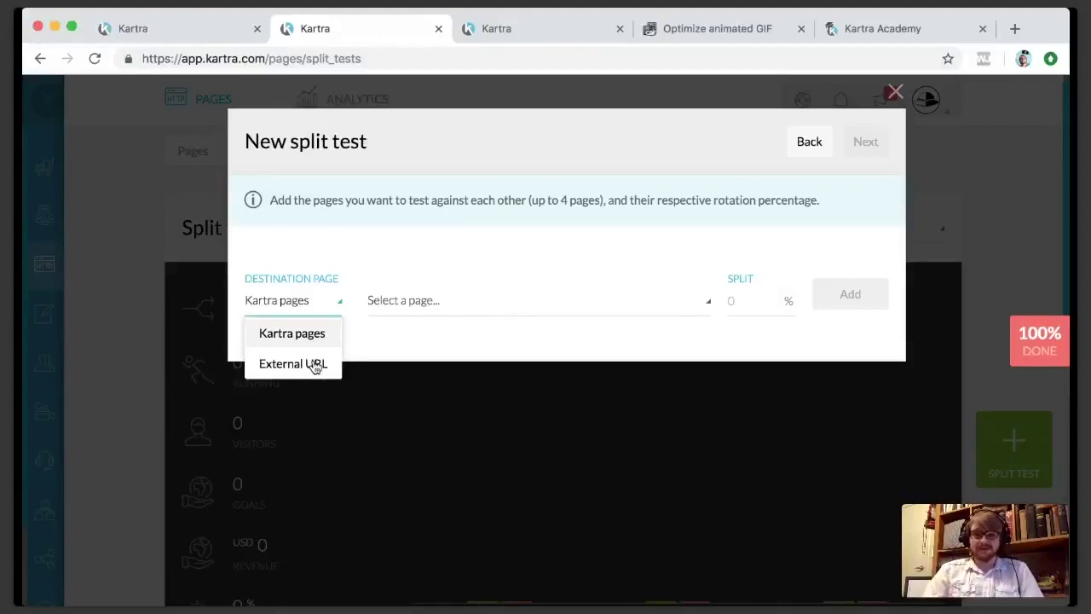
left_click(455, 317)
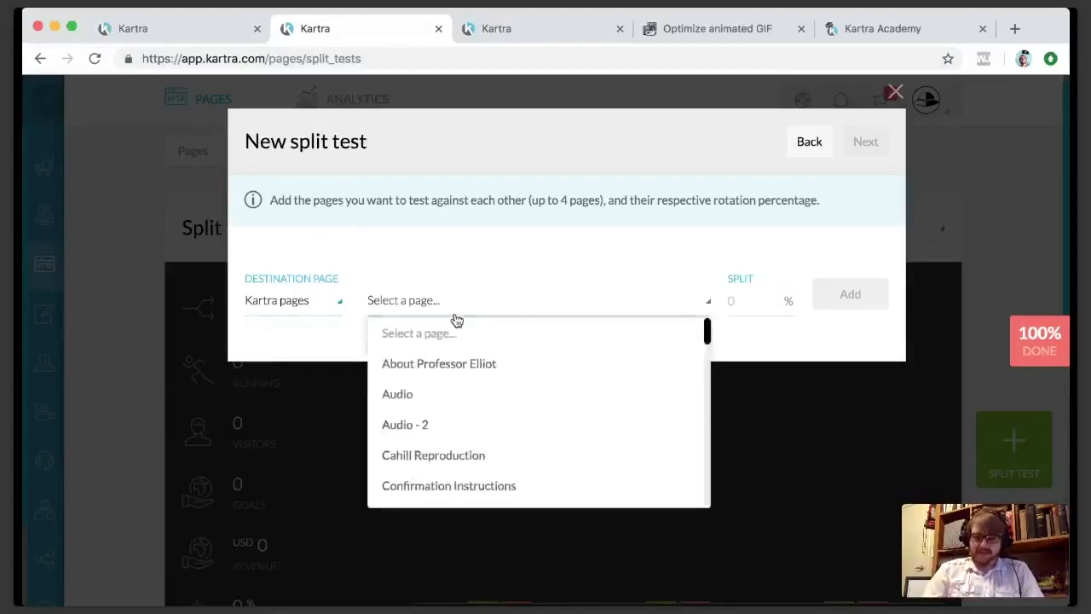
scroll(606, 413, "down", 2)
scroll(607, 413, "up", 1)
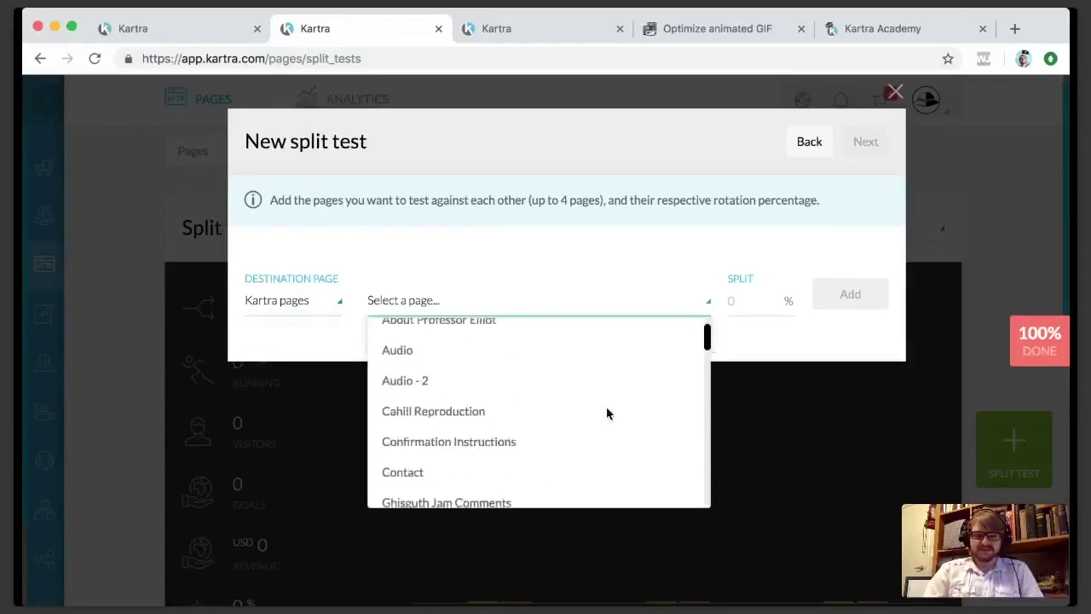
left_click(567, 356)
left_click(765, 291)
type("50")
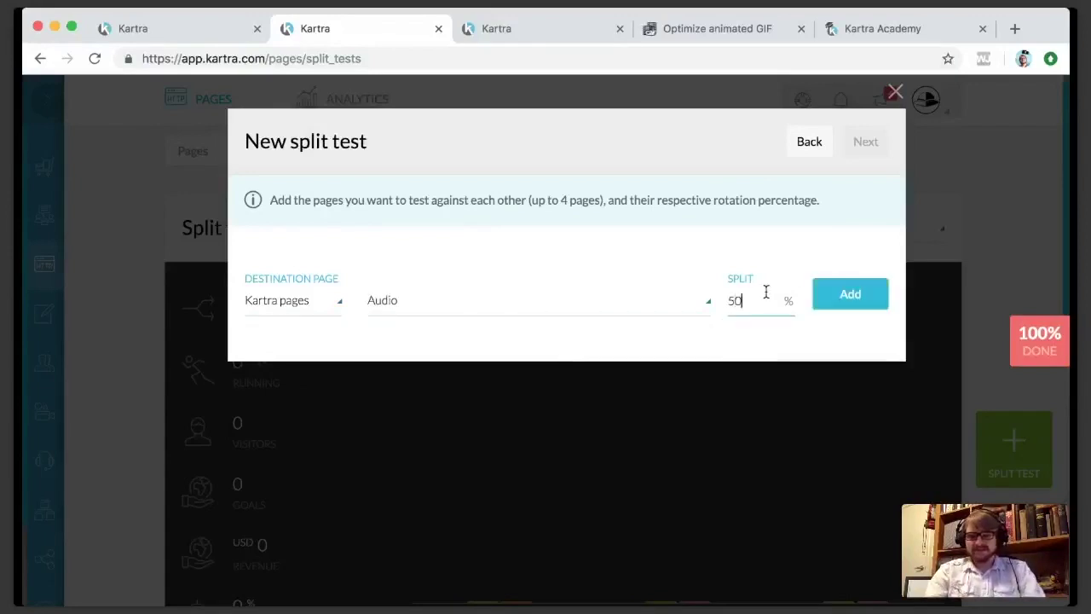
left_click(872, 293)
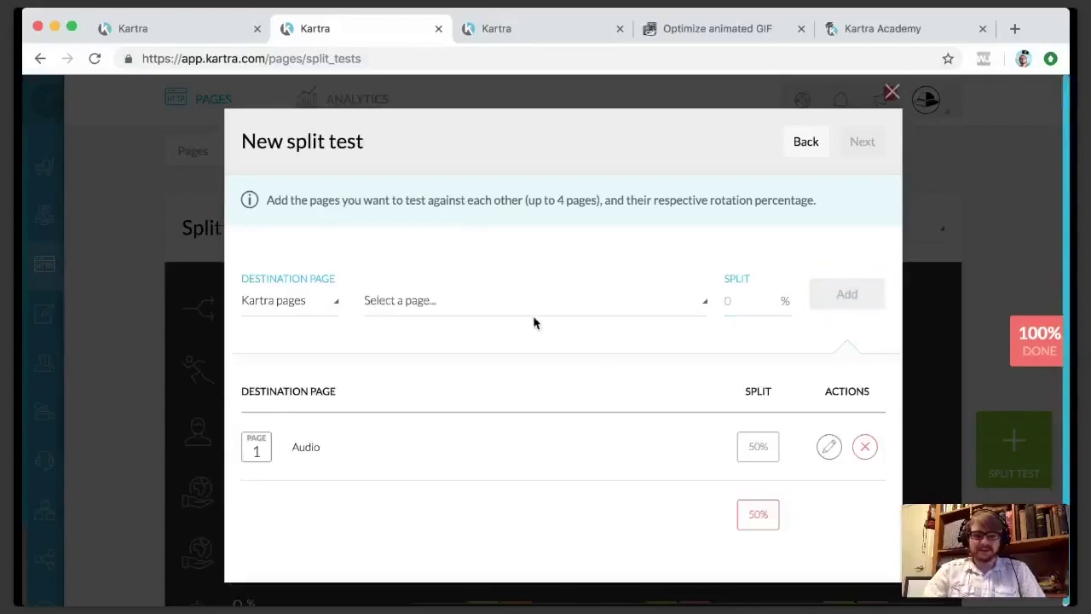
Add Audio - 2 as the second page at 50% and advance to the goals step.
left_click(490, 307)
left_click(459, 391)
left_click(744, 296)
type("50")
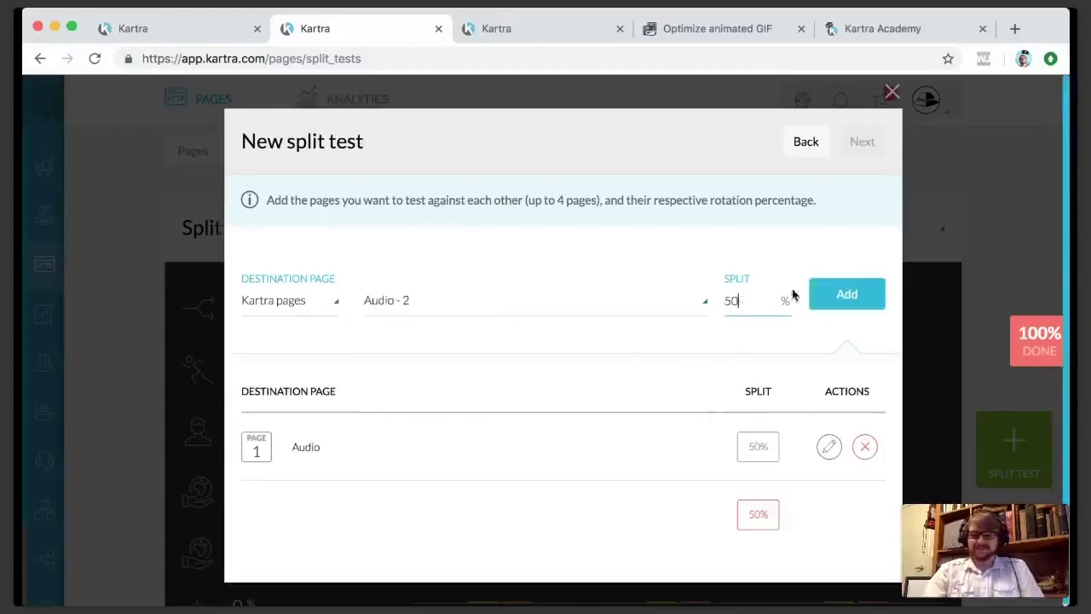
left_click(848, 304)
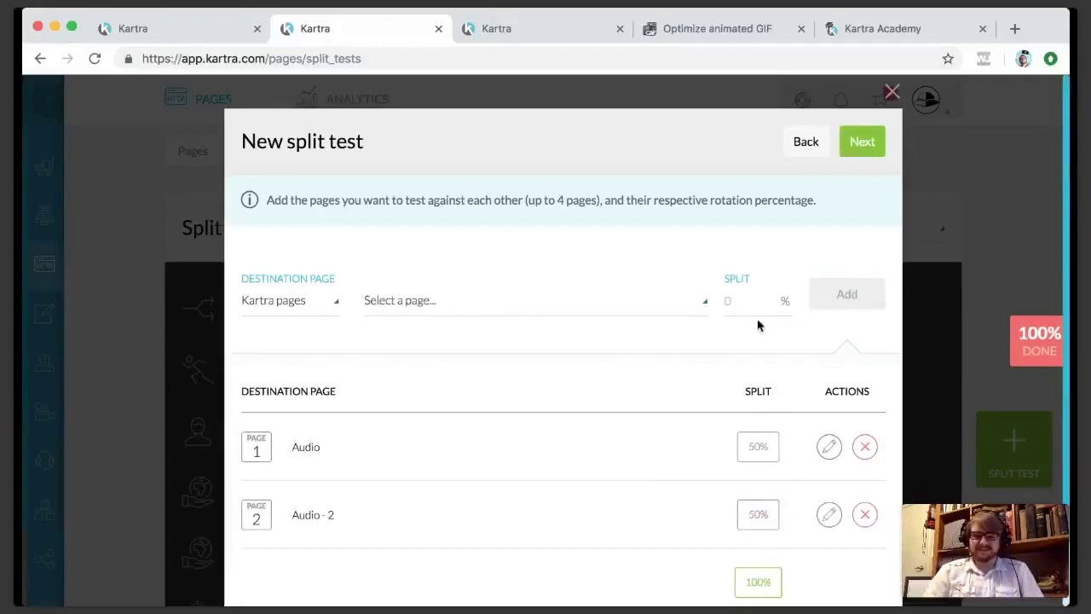
scroll(758, 322, "down", 2)
scroll(758, 321, "up", 2)
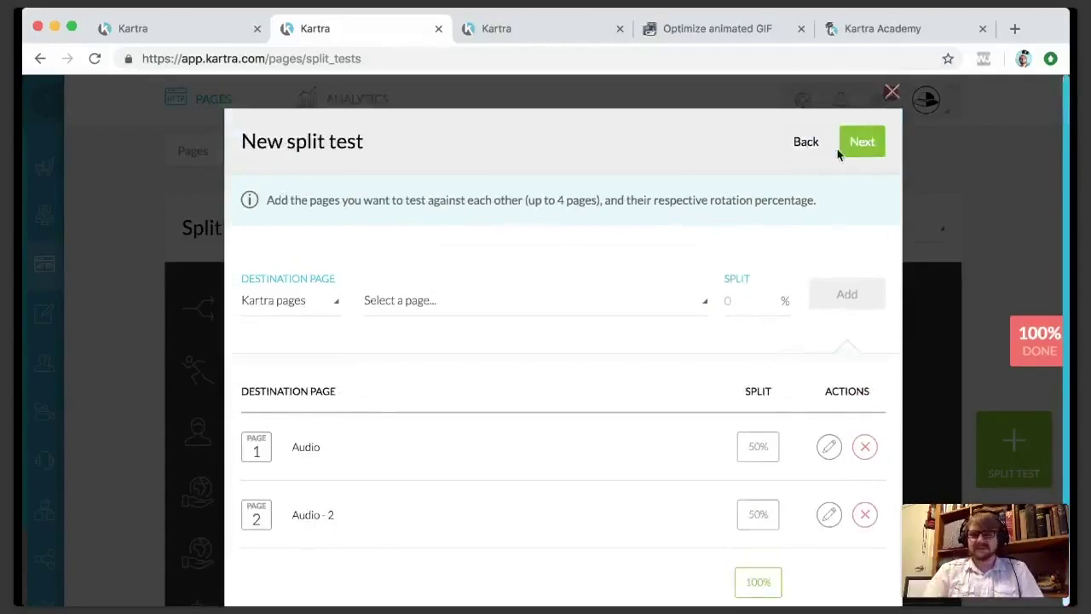
left_click(859, 145)
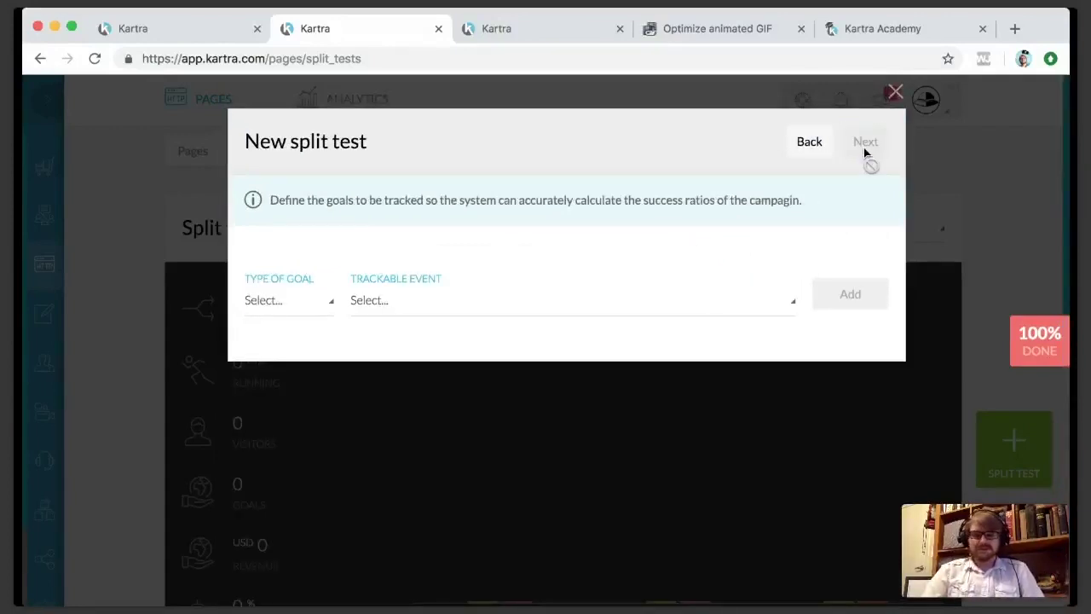
Add an Optin goal tracking the ebook form and proceed to winner selection.
left_click(318, 317)
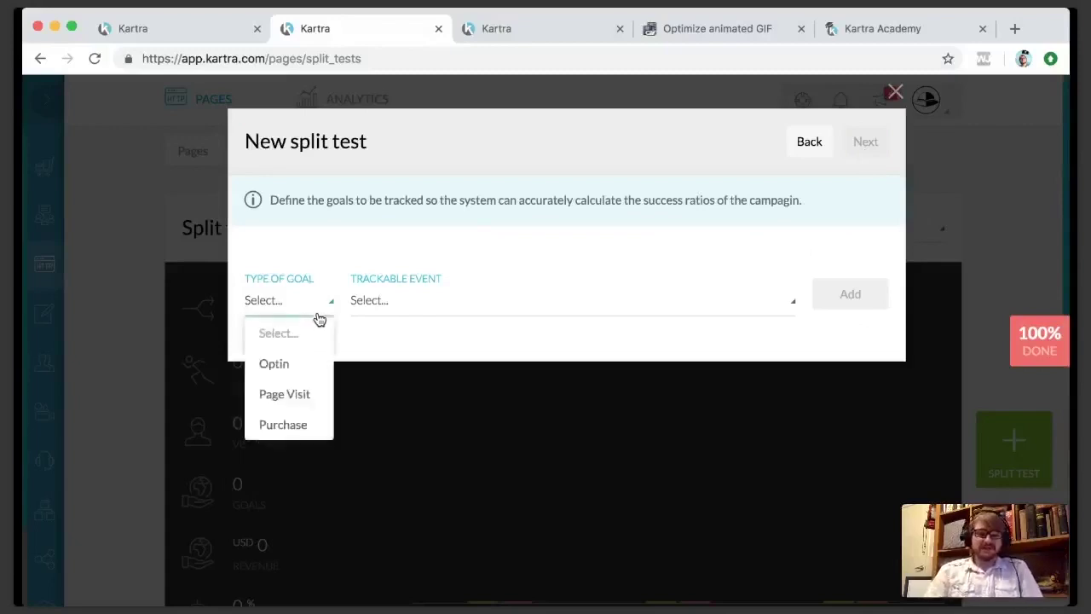
left_click(307, 368)
left_click(582, 304)
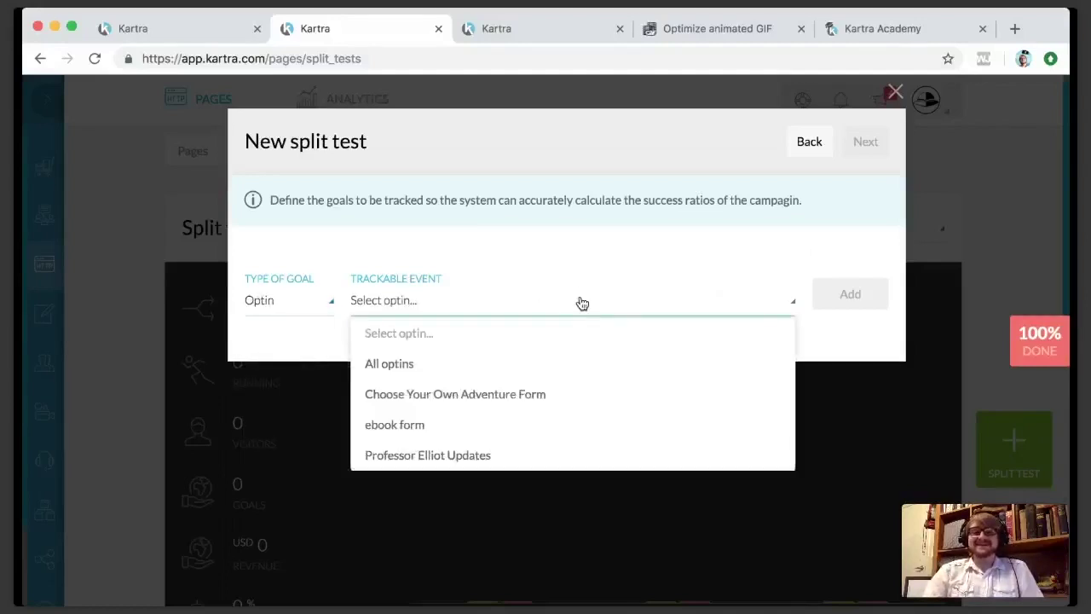
left_click(432, 425)
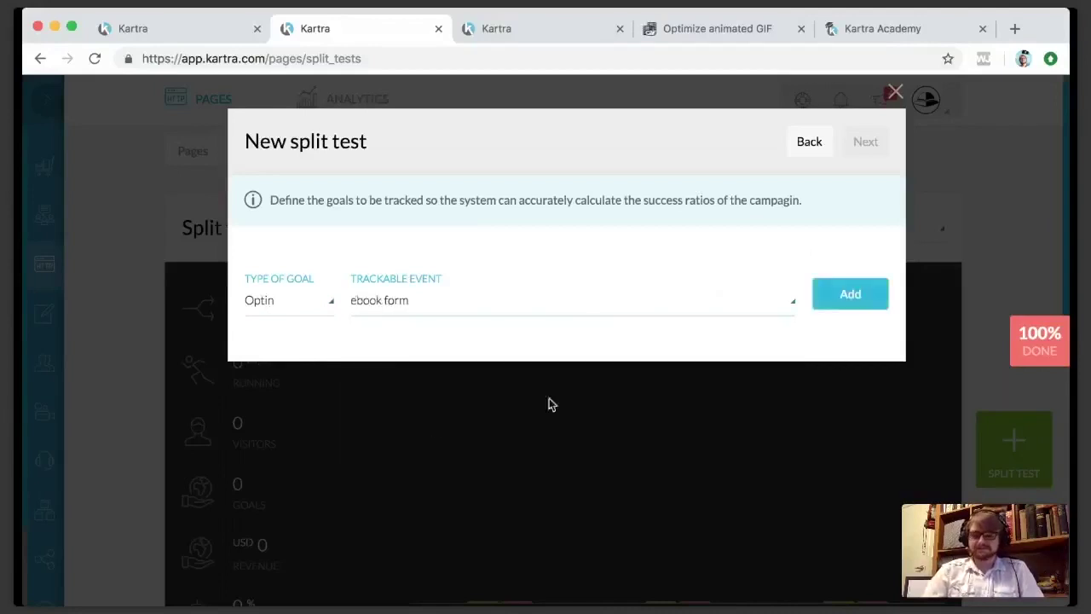
left_click(843, 299)
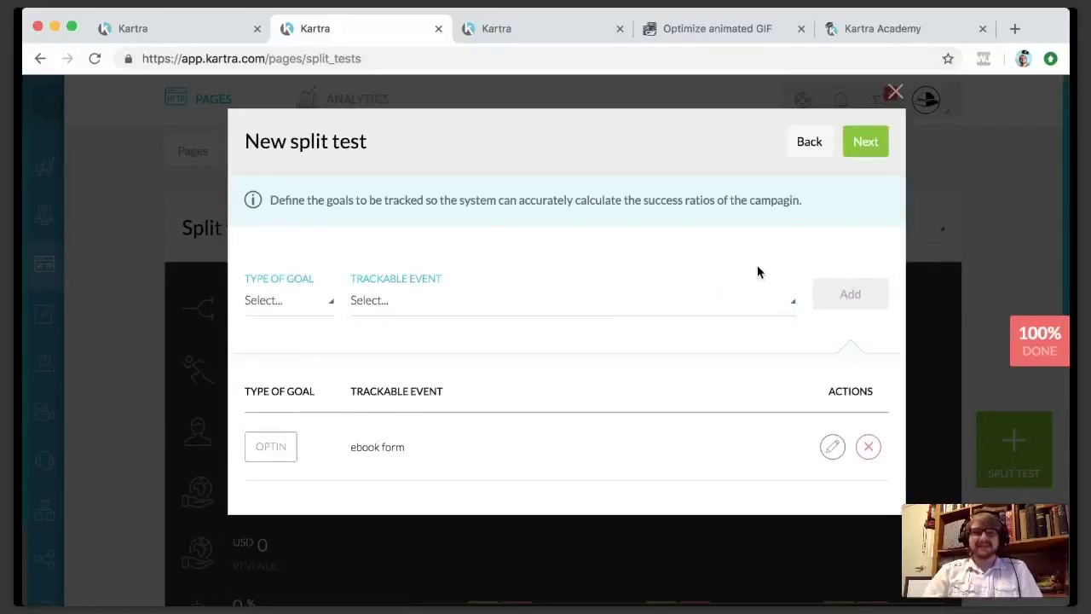
left_click(864, 145)
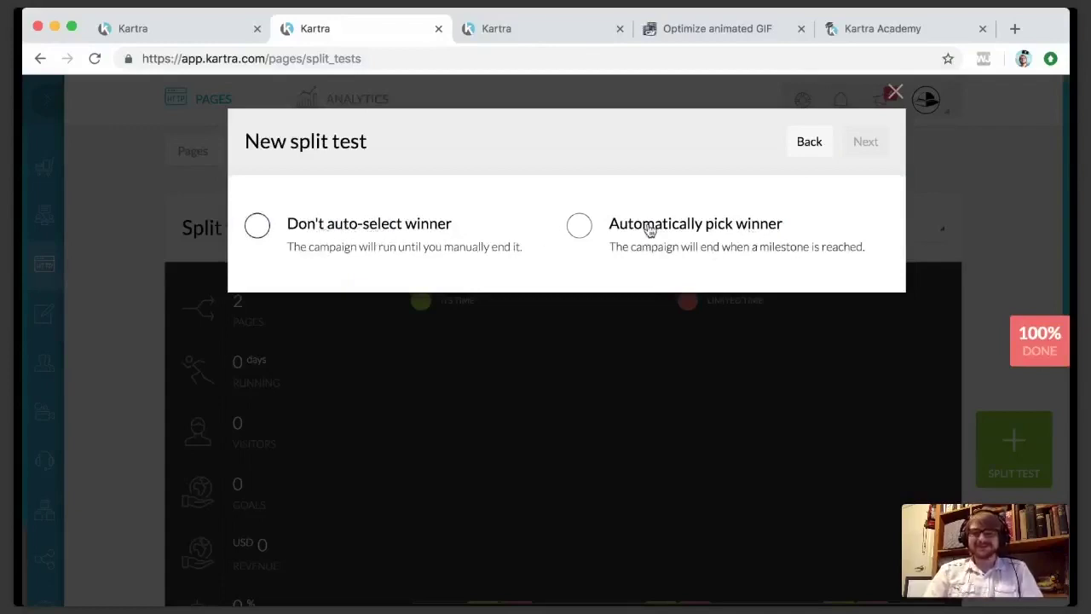
Have the test automatically pick a winner by goals per visitor after 500 visitors.
left_click(407, 232)
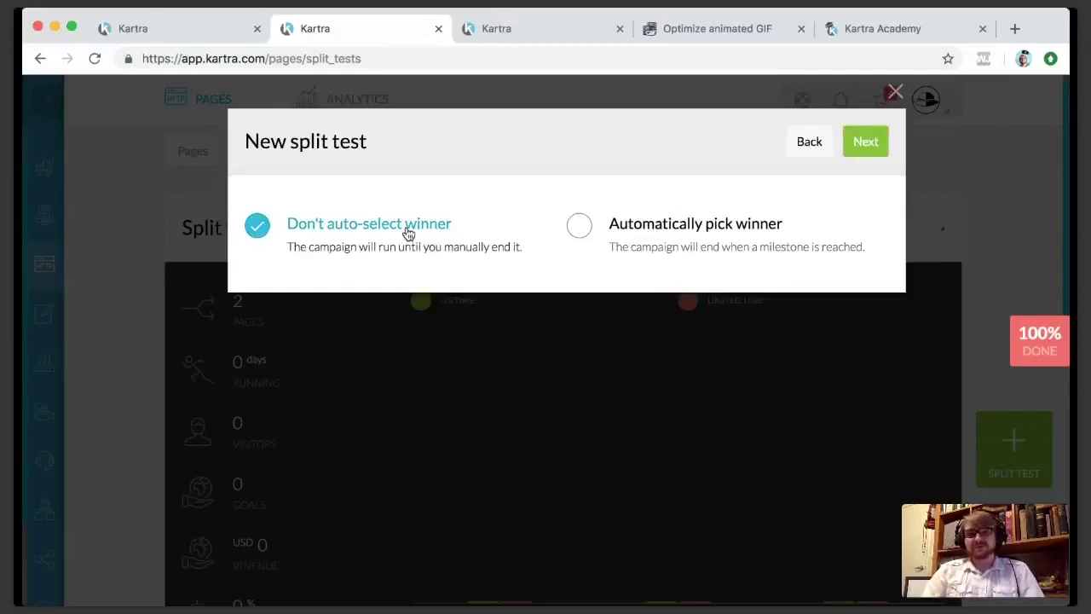
left_click(635, 235)
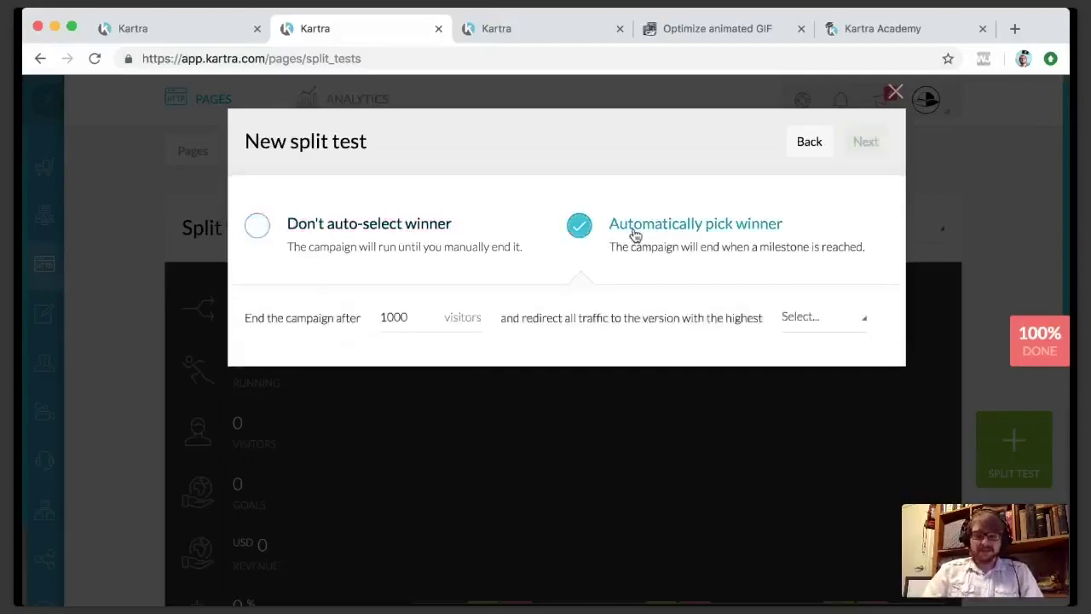
double_click(401, 318)
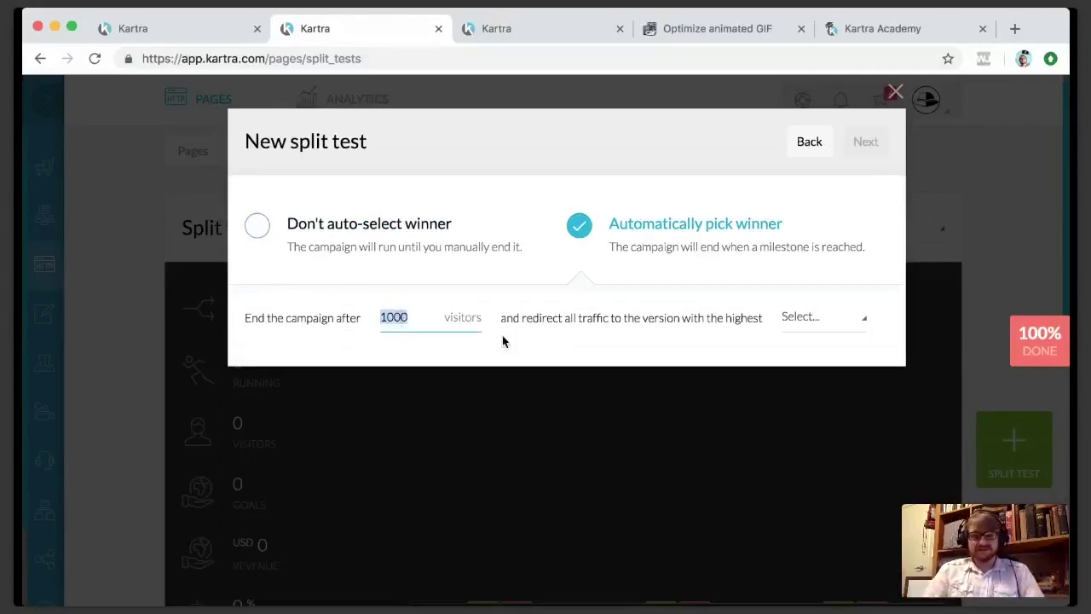
type("500")
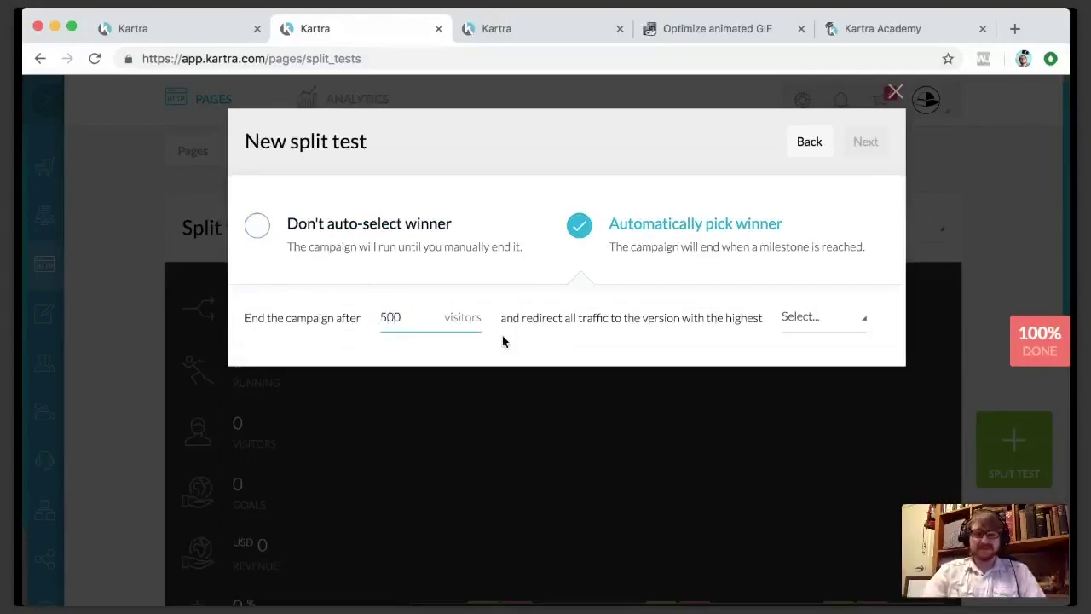
left_click(624, 332)
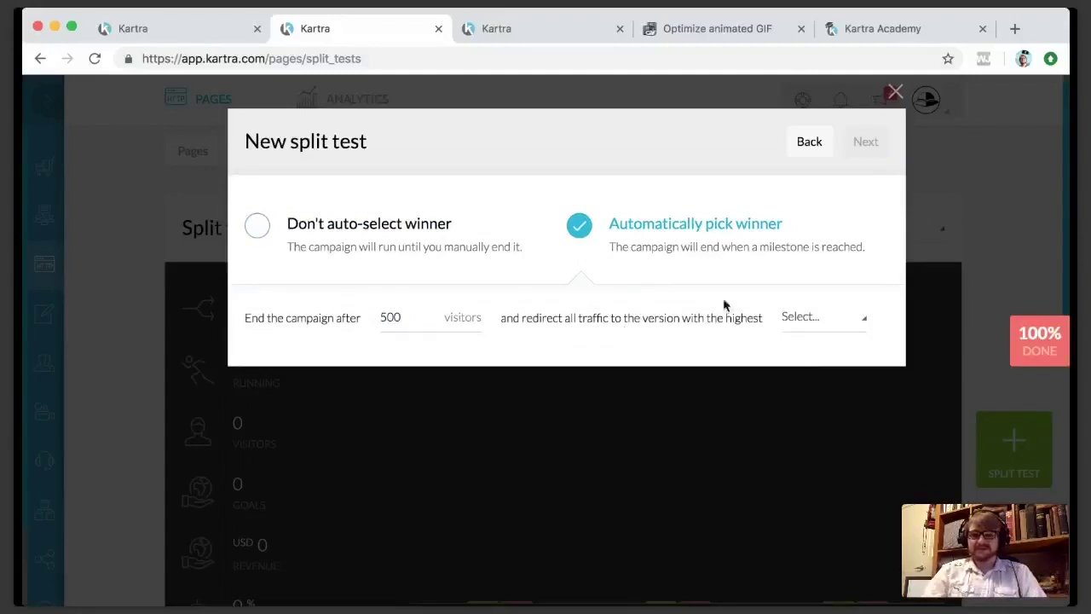
left_click(820, 332)
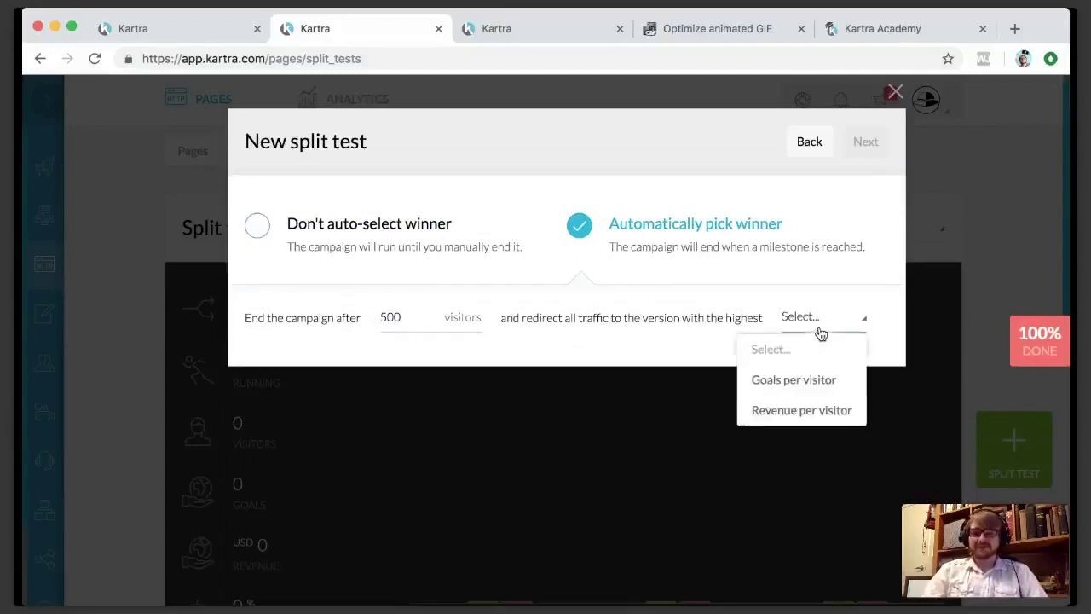
left_click(837, 391)
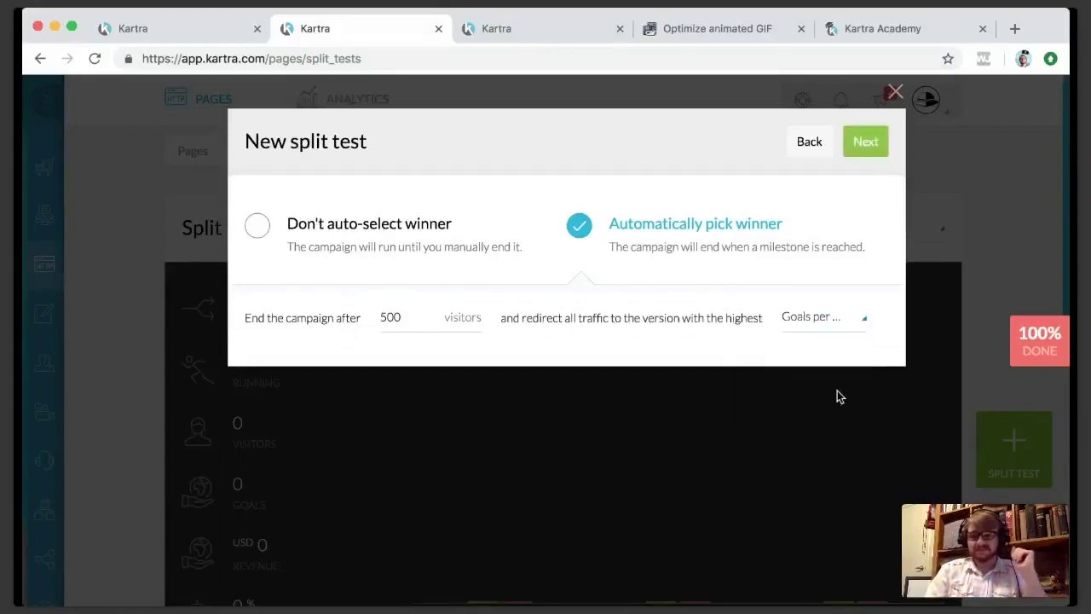
Leave visitors untagged and create the split test campaign.
left_click(864, 149)
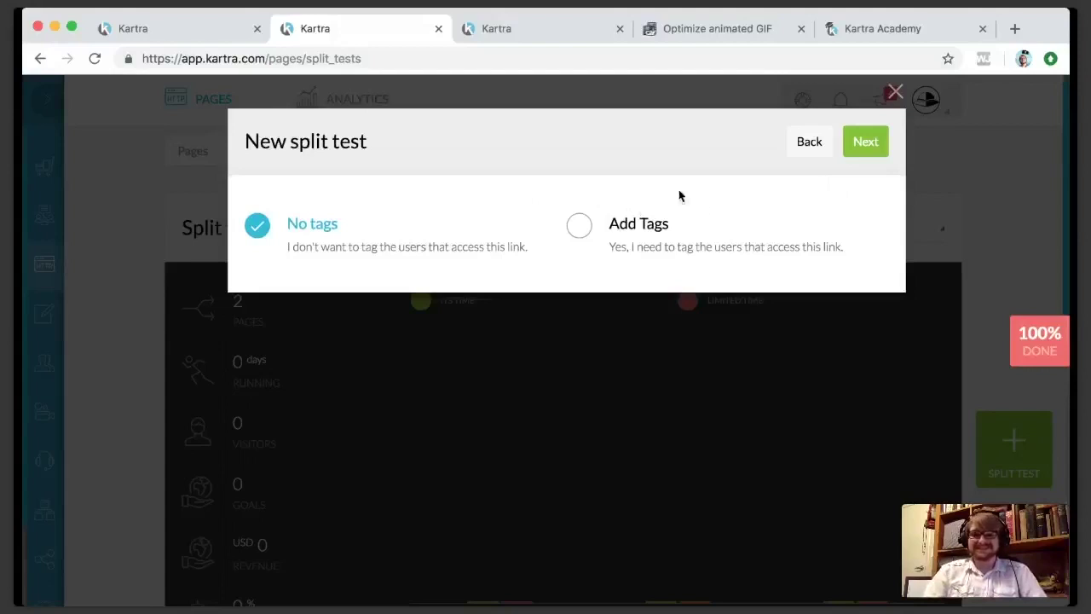
left_click(581, 231)
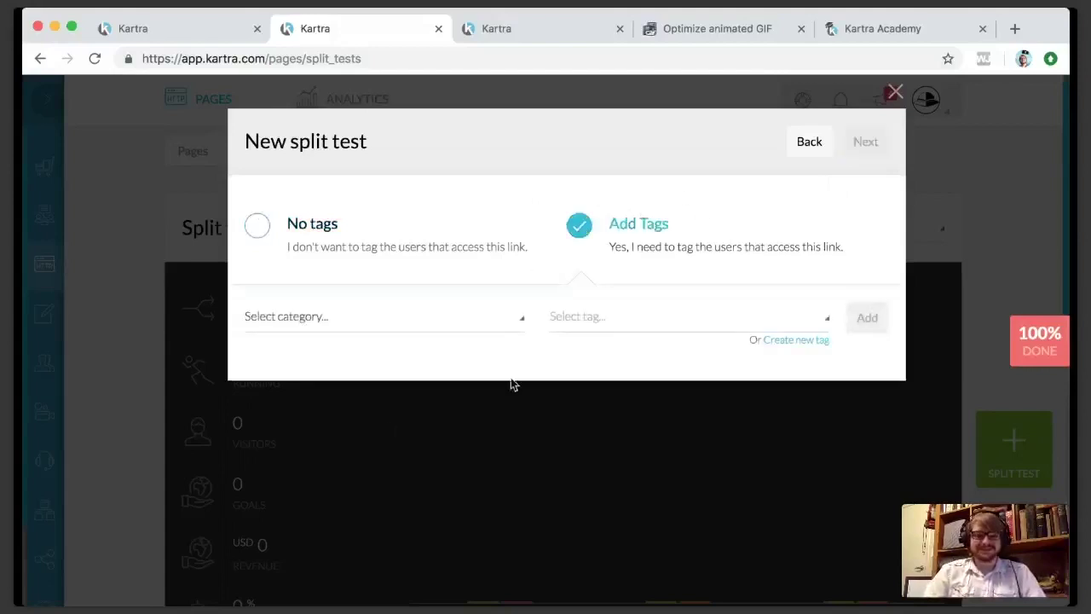
left_click(343, 239)
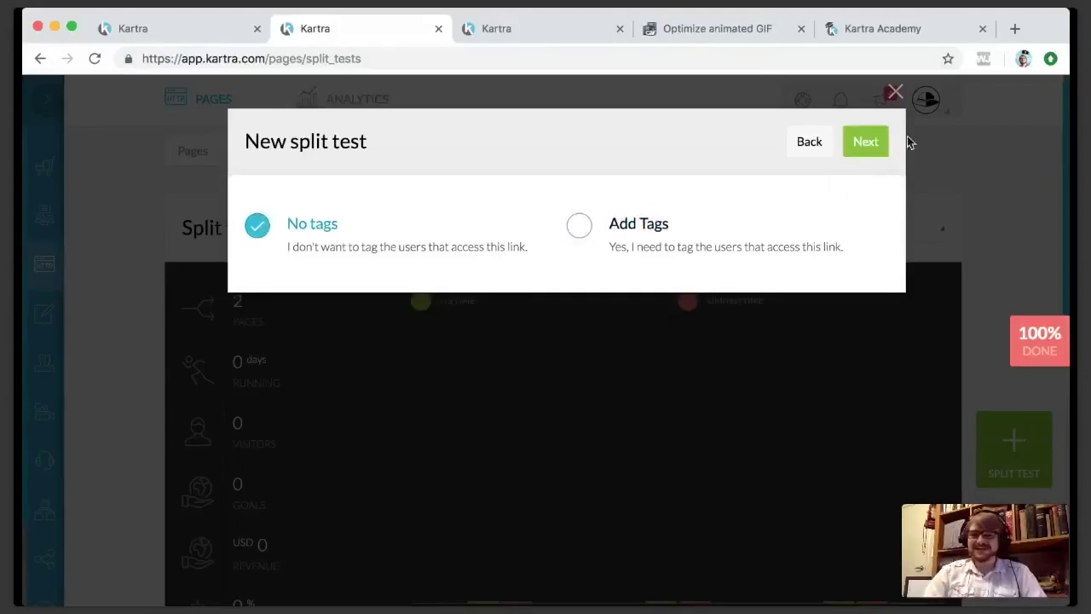
left_click(868, 142)
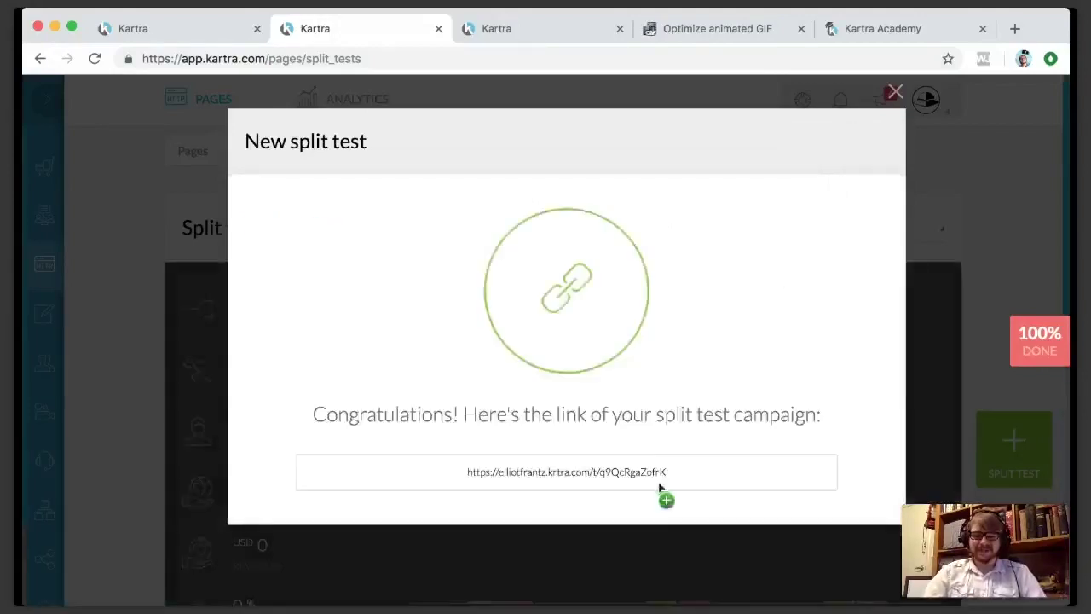
Select the full campaign link, then close the dialog to return to the Split testing dashboard.
double_click(658, 476)
triple_click(658, 475)
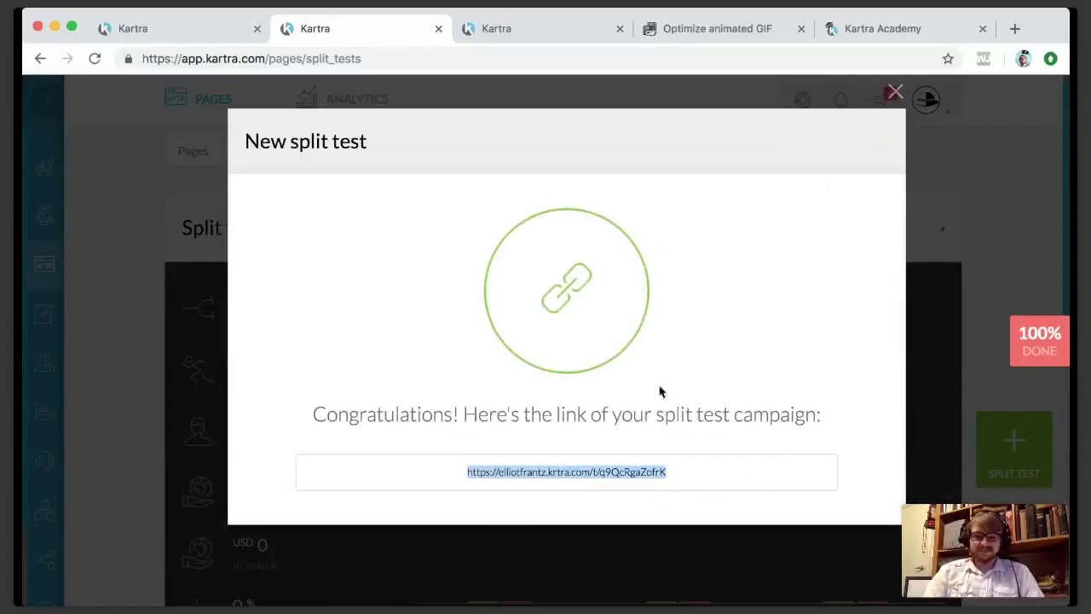
left_click(894, 92)
scroll(831, 426, "down", 3)
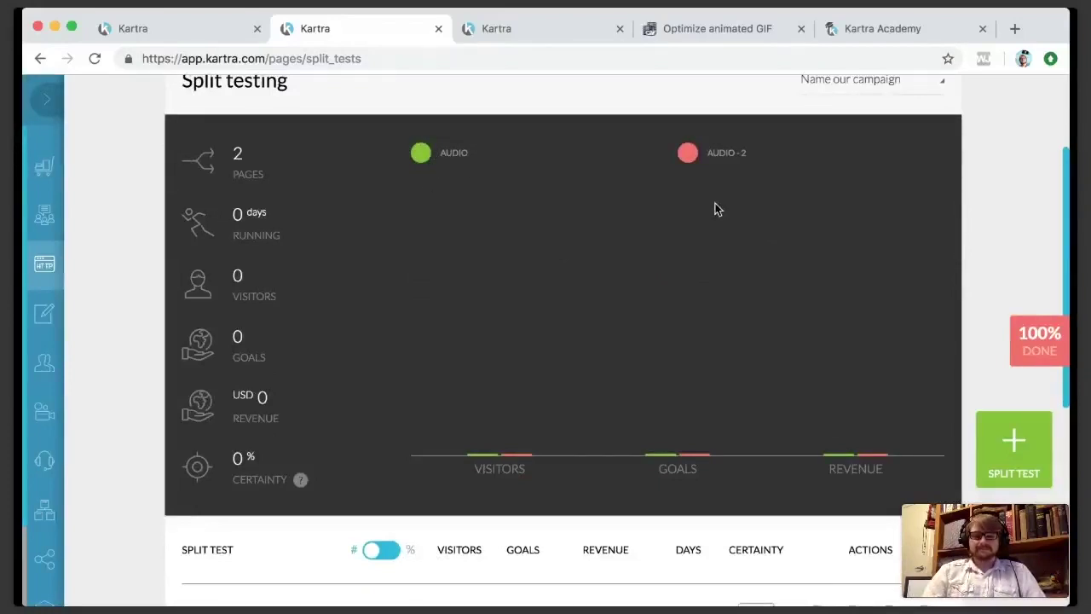
scroll(810, 294, "down", 2)
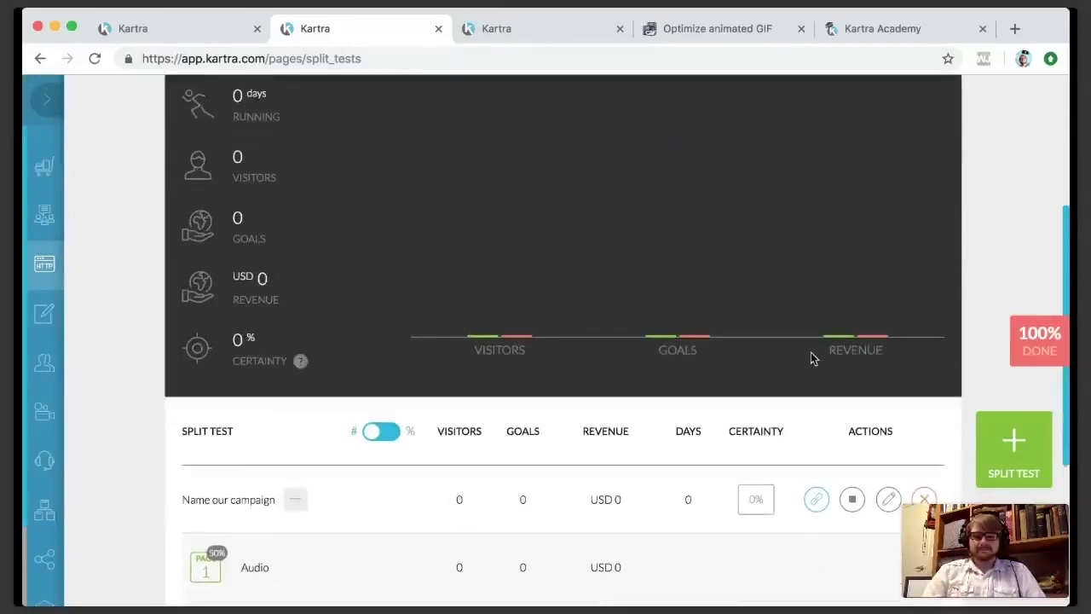
left_click(817, 500)
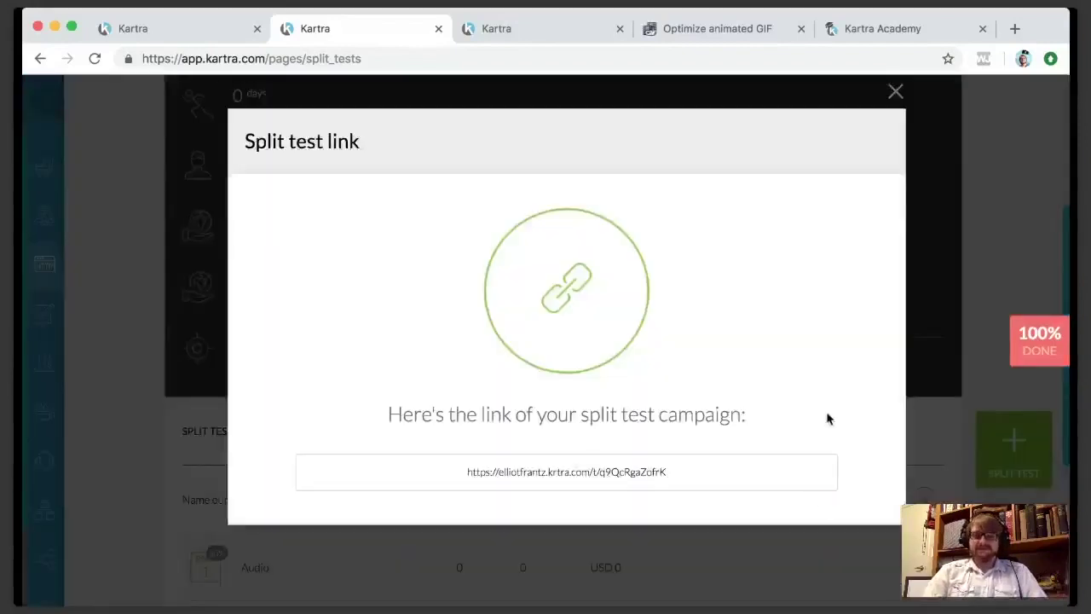
left_click(738, 478)
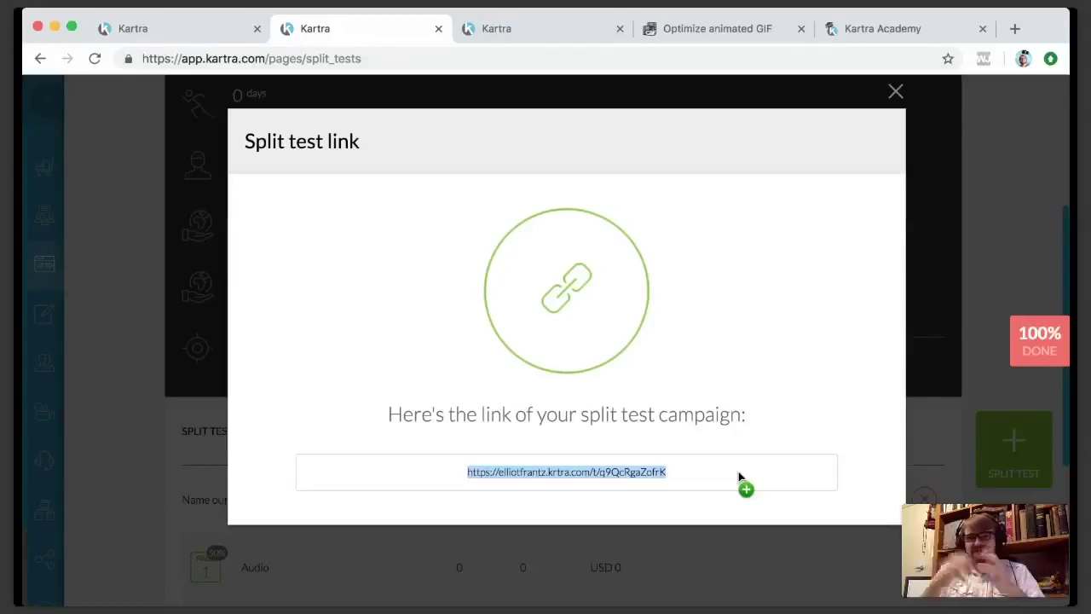
left_click(895, 92)
scroll(575, 562, "up", 3)
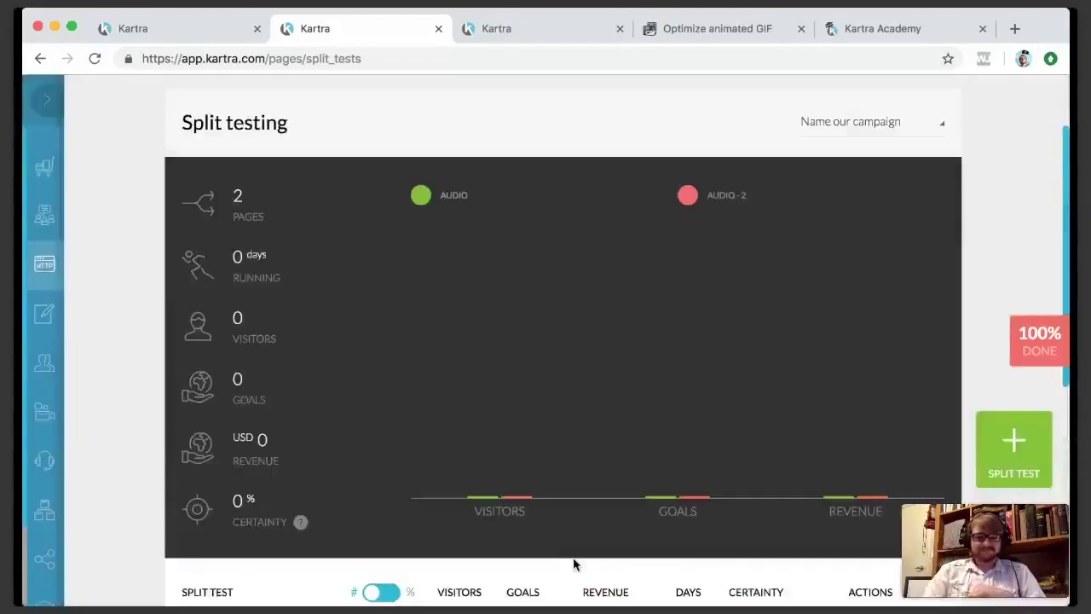
scroll(381, 258, "down", 3)
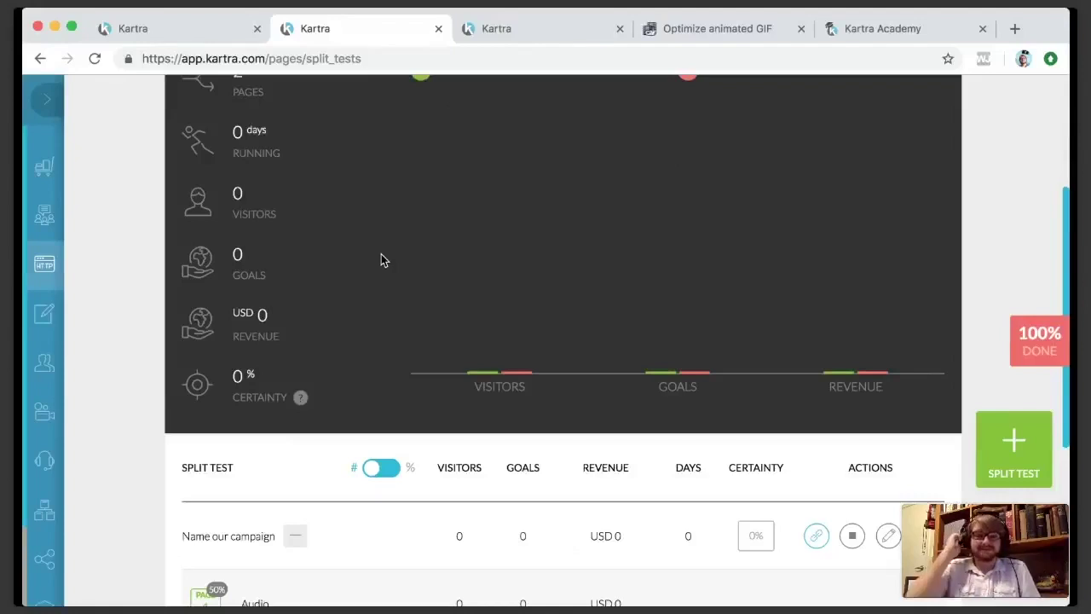
scroll(617, 242, "up", 2)
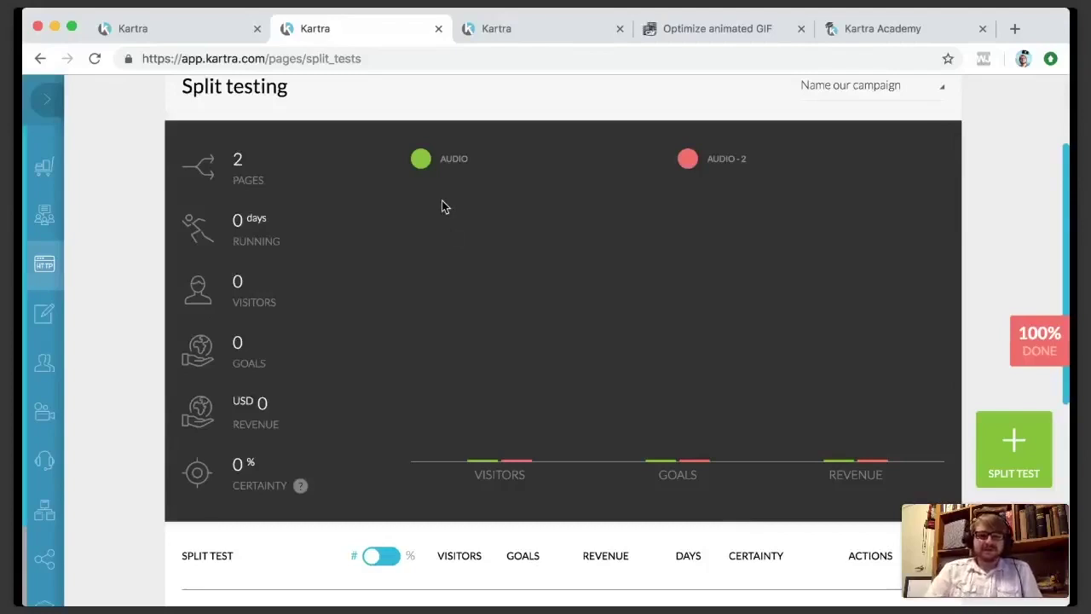
double_click(237, 160)
left_click(269, 176)
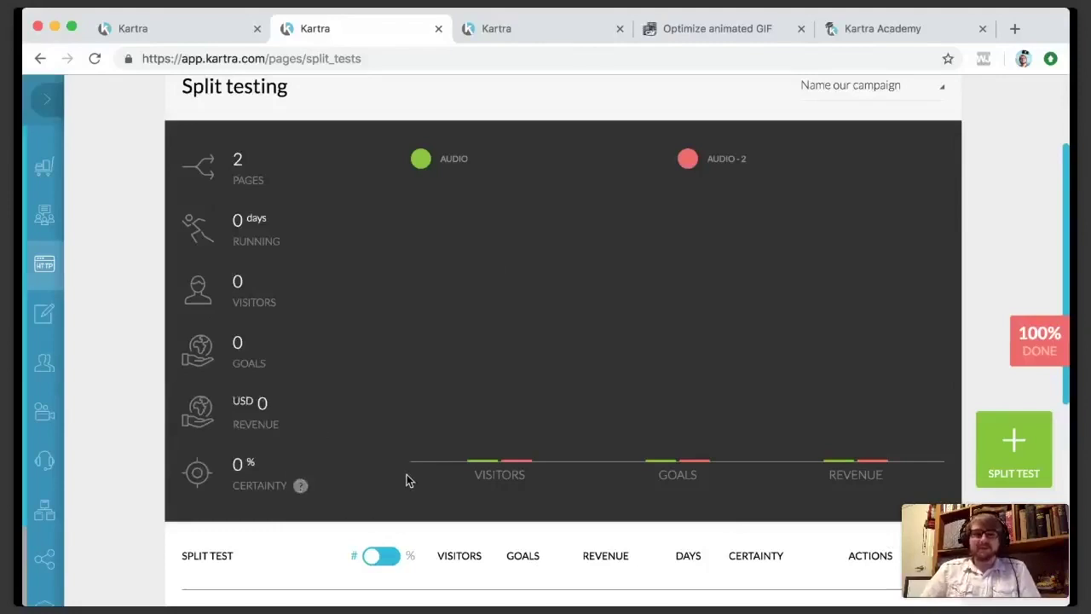
mouse_move(301, 485)
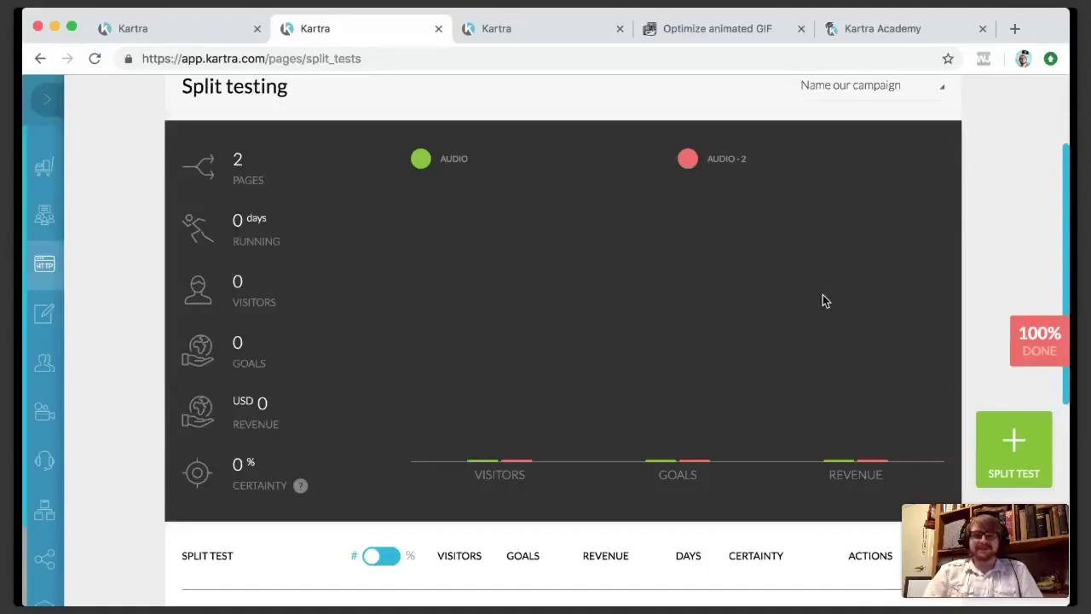
scroll(825, 300, "down", 3)
scroll(824, 300, "up", 4)
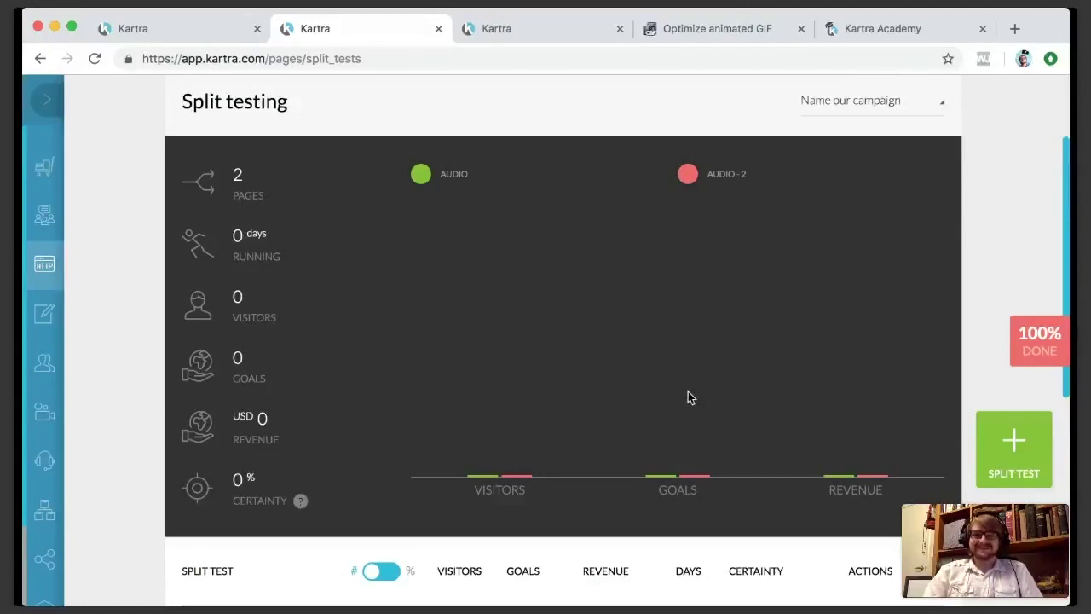
scroll(689, 394, "down", 4)
scroll(689, 397, "up", 2)
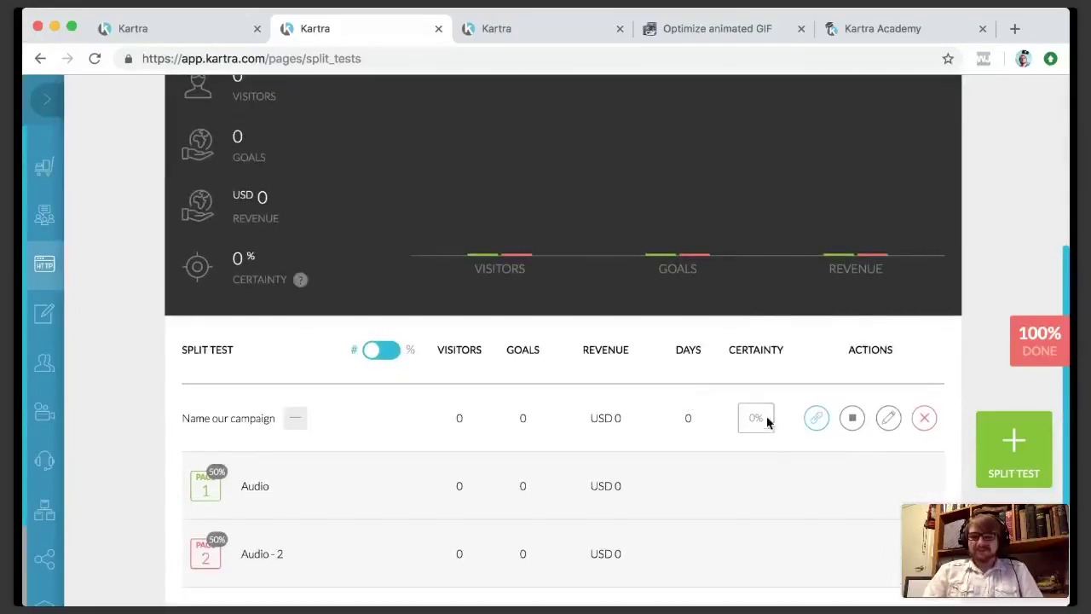
End the 'Name our campaign' split test and confirm it, leaving both Audio pages at a draw.
scroll(872, 292, "up", 1)
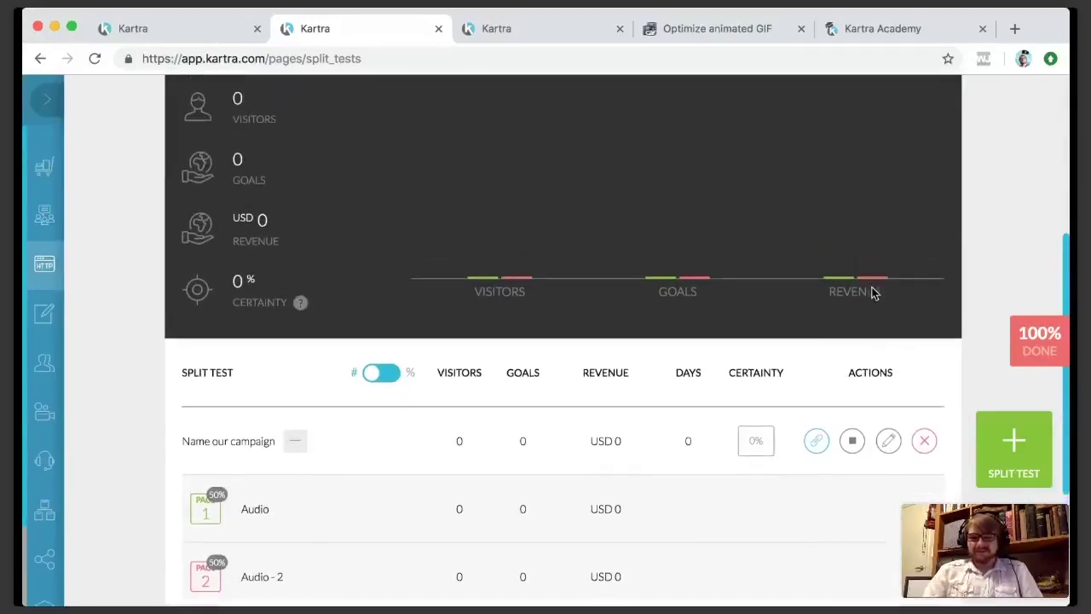
left_click(853, 443)
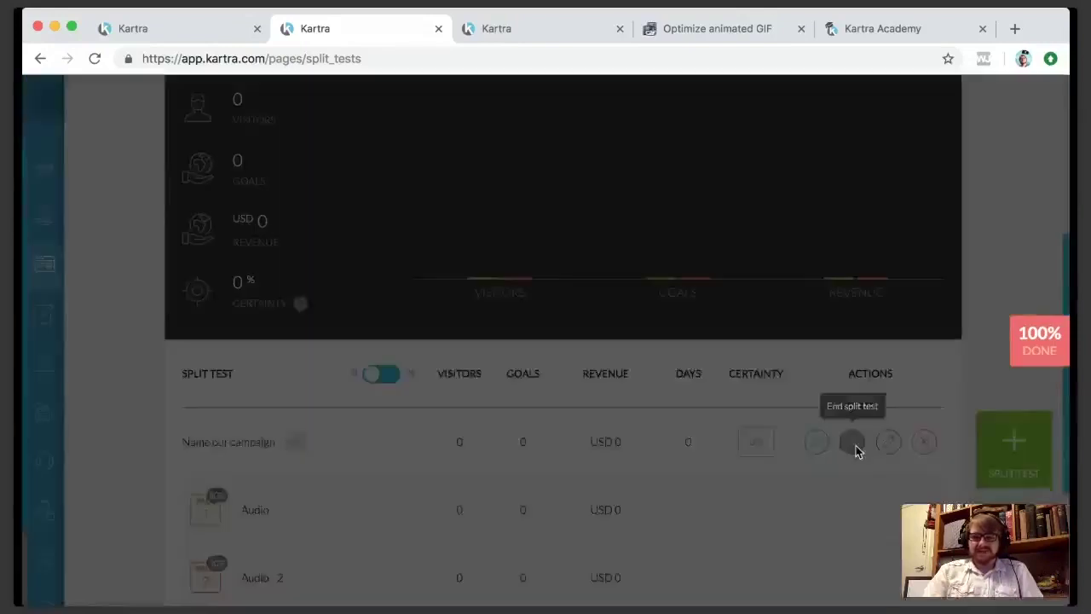
left_click(720, 143)
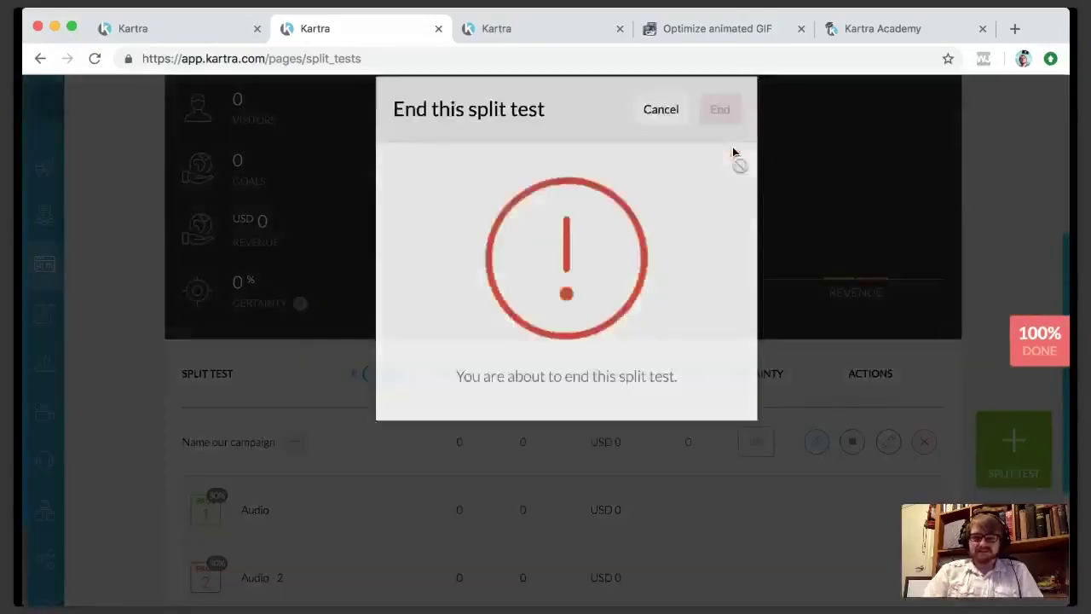
scroll(657, 383, "down", 2)
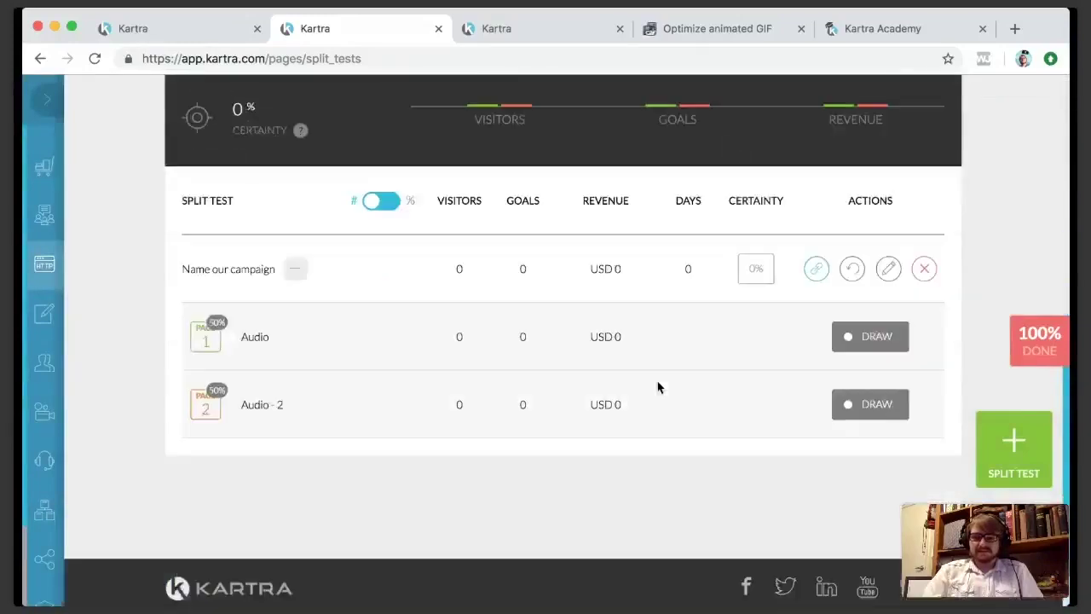